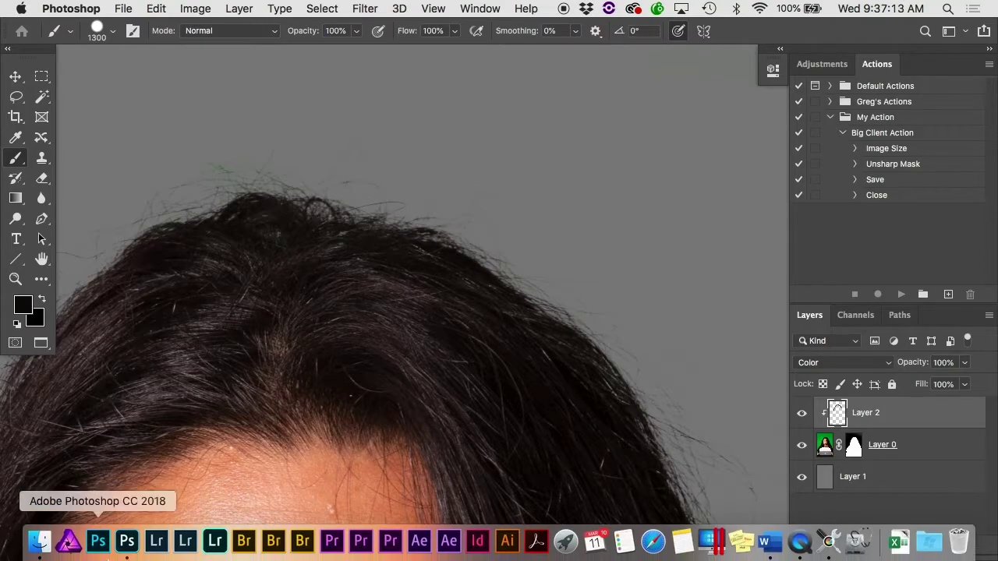
# Open the CR2 portrait numbered 0208 from the GreenScreen folder with its default Camera Raw settings
pyautogui.click(38, 541)
pyautogui.click(607, 107)
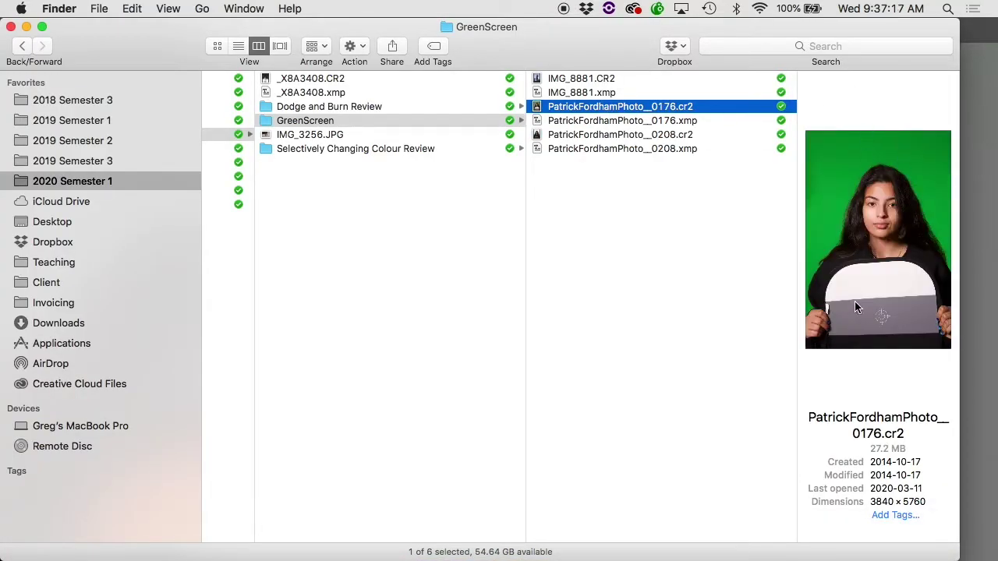
pyautogui.click(616, 136)
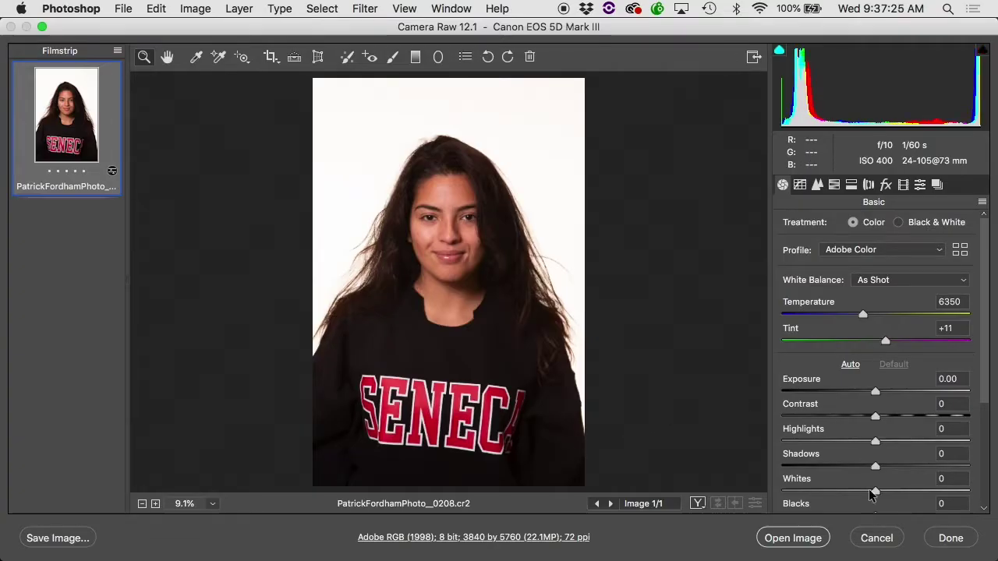
pyautogui.press('Return')
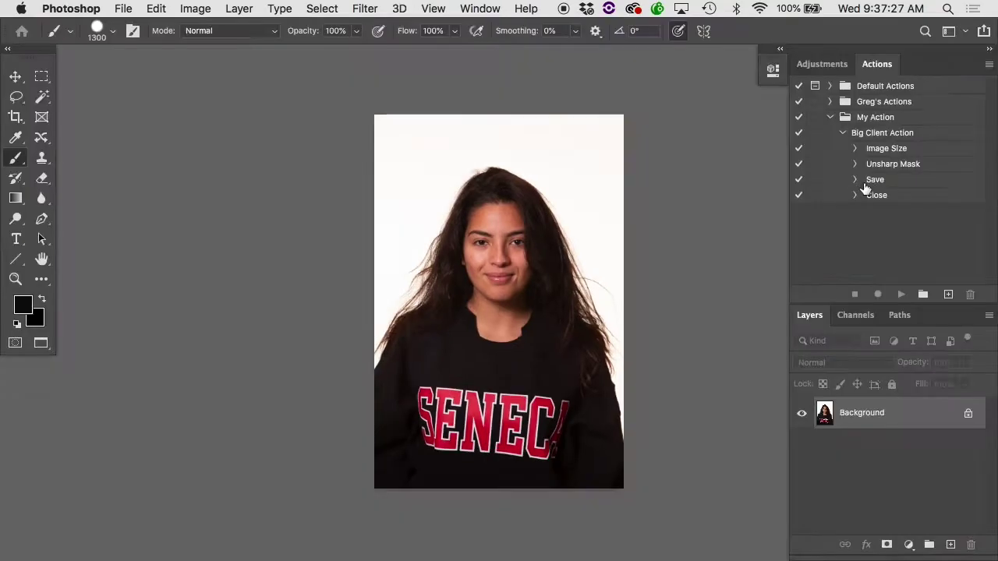
# Compare the Red, Green and Blue channels for contrast between the hair and the white background
pyautogui.click(851, 315)
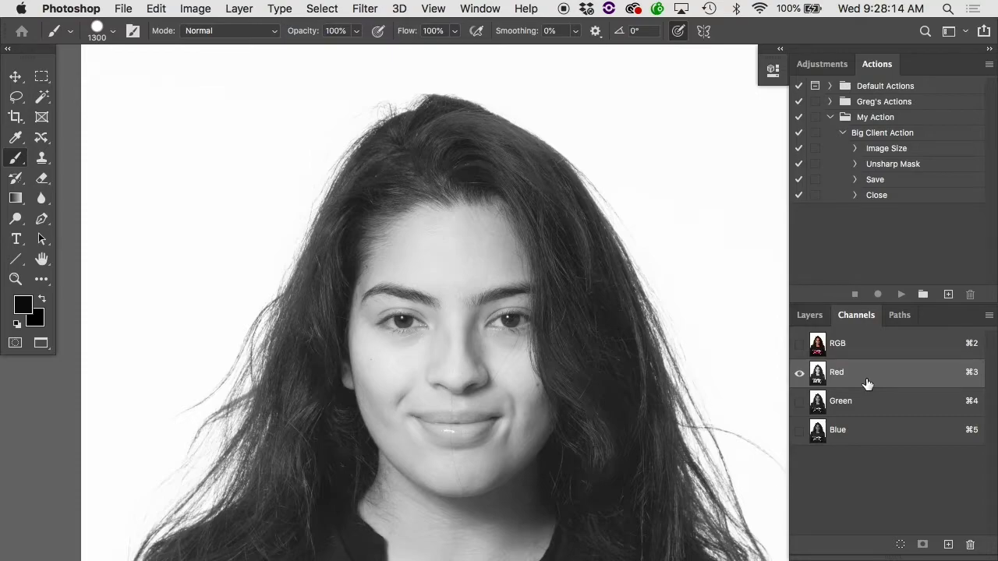
pyautogui.click(895, 405)
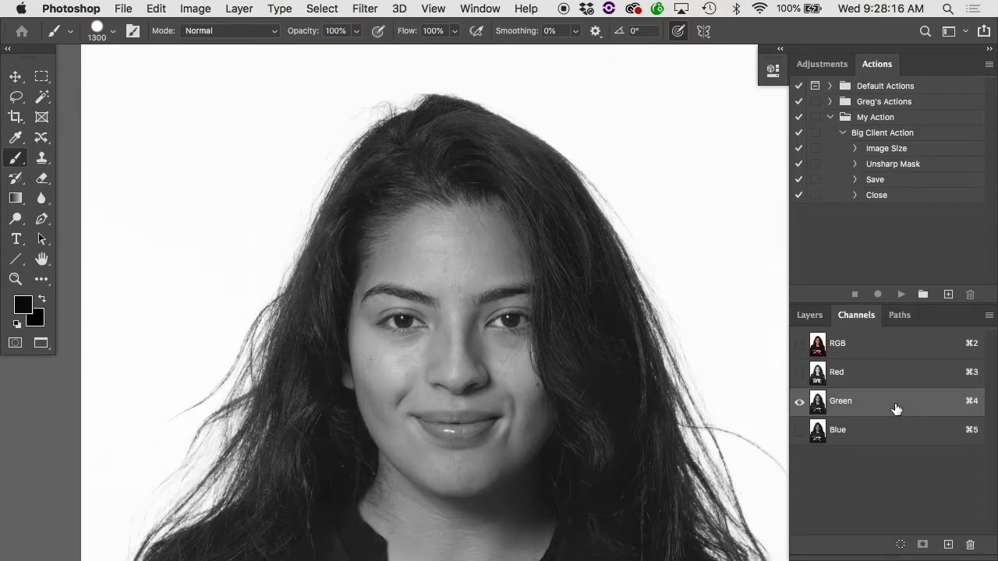
pyautogui.click(870, 355)
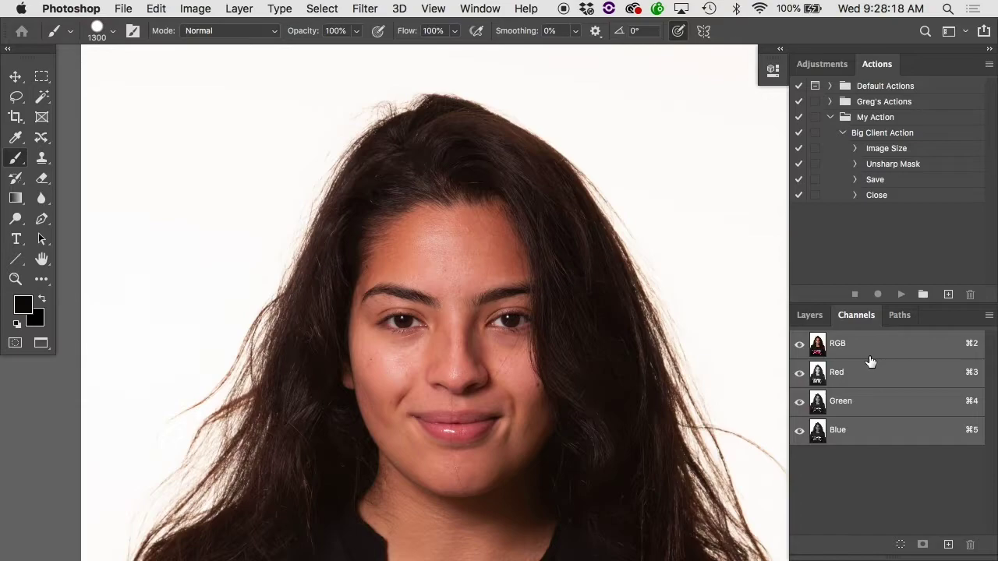
pyautogui.click(863, 372)
pyautogui.click(859, 402)
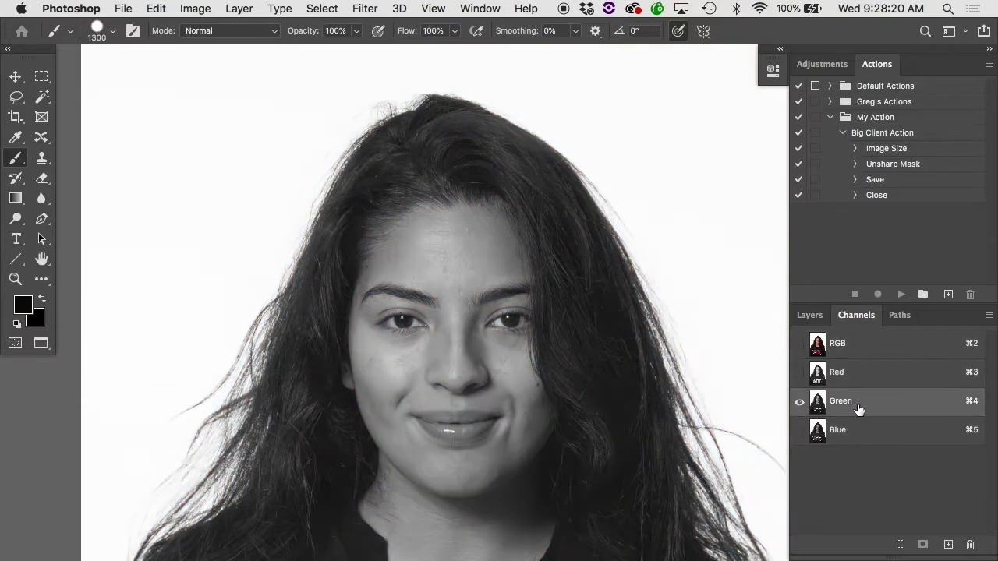
pyautogui.click(859, 427)
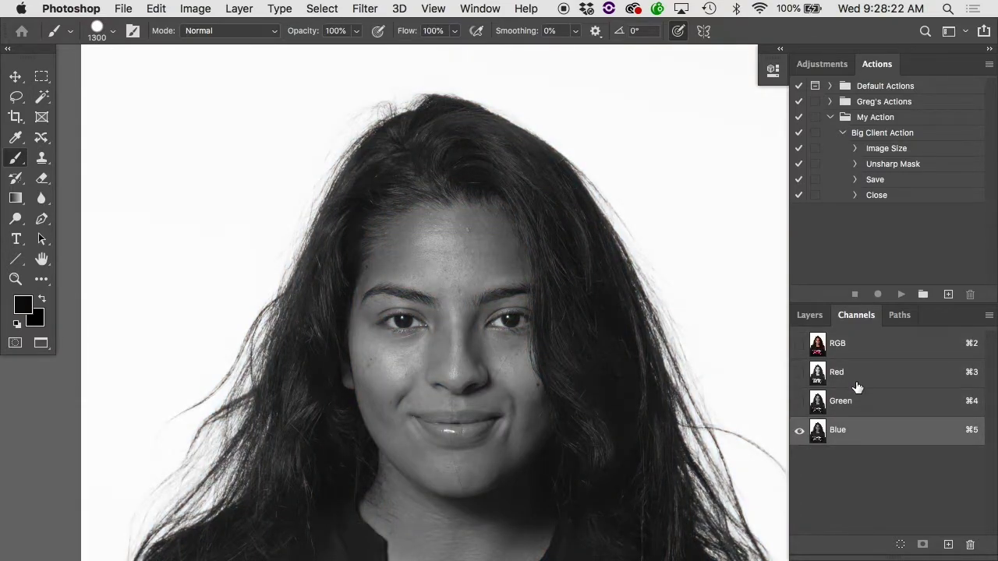
pyautogui.click(856, 380)
pyautogui.click(856, 401)
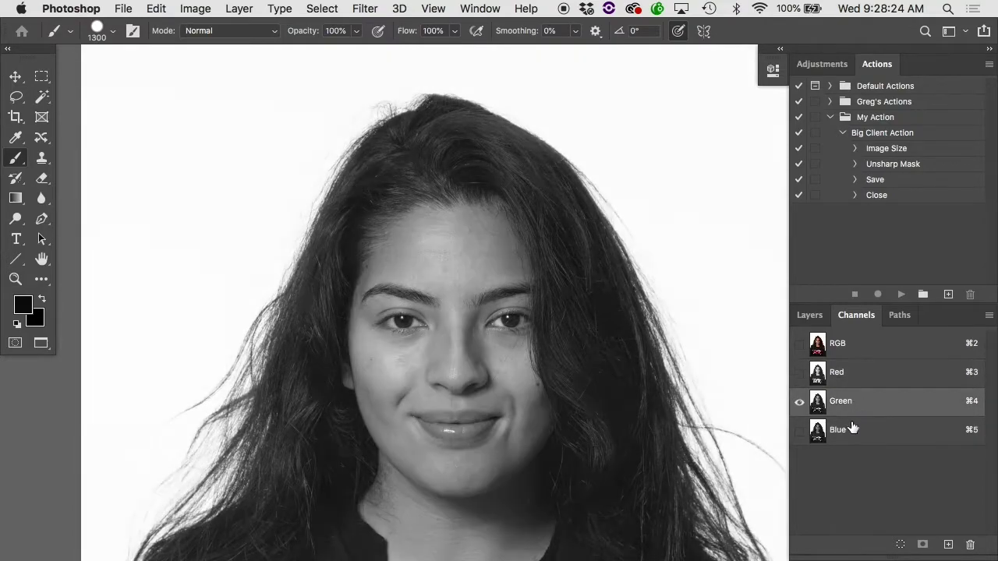
pyautogui.click(854, 428)
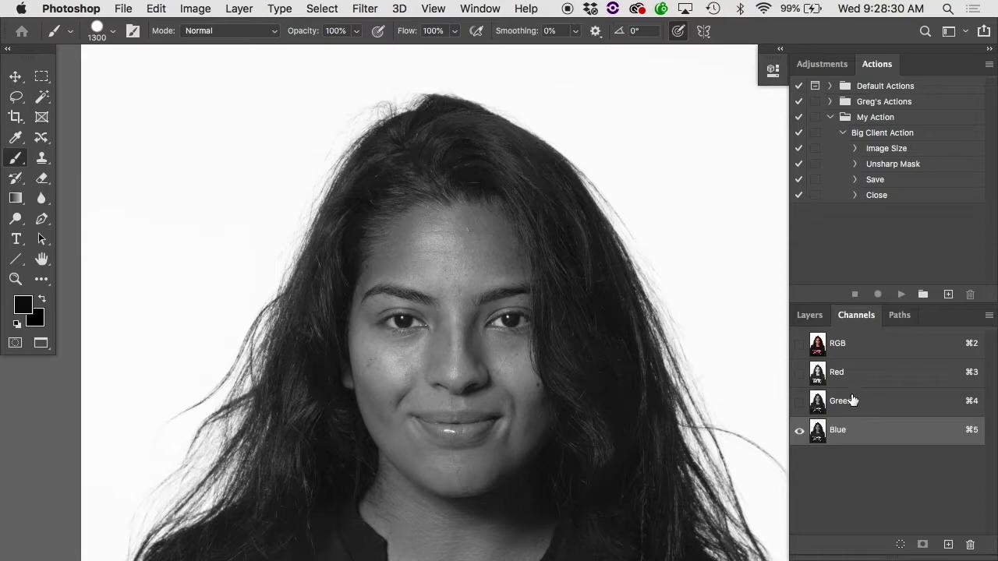
pyautogui.click(851, 401)
pyautogui.click(850, 381)
pyautogui.click(849, 430)
# Duplicate the Blue channel and darken the copy using Levels with a black input level of 45
pyautogui.moveTo(870, 434); pyautogui.dragTo(948, 544)
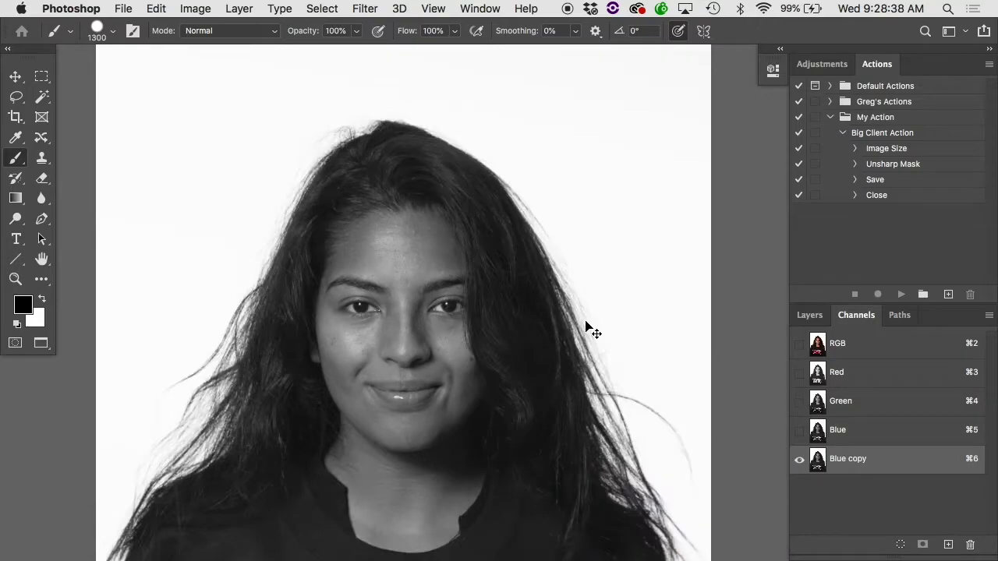
pyautogui.press('super+l')
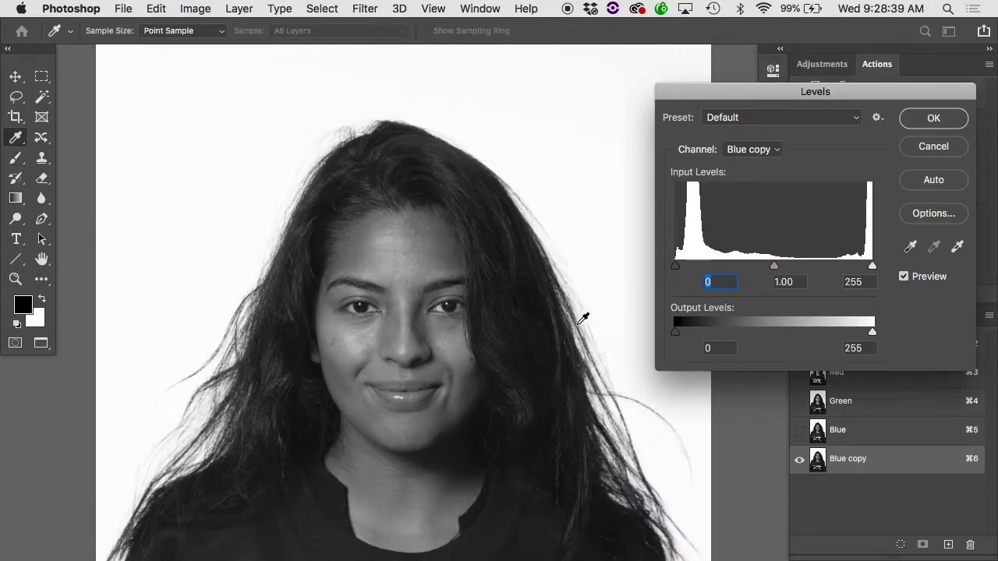
pyautogui.moveTo(873, 265)
pyautogui.mouseDown()
pyautogui.moveTo(853, 269)
pyautogui.moveTo(874, 268)
pyautogui.mouseUp()
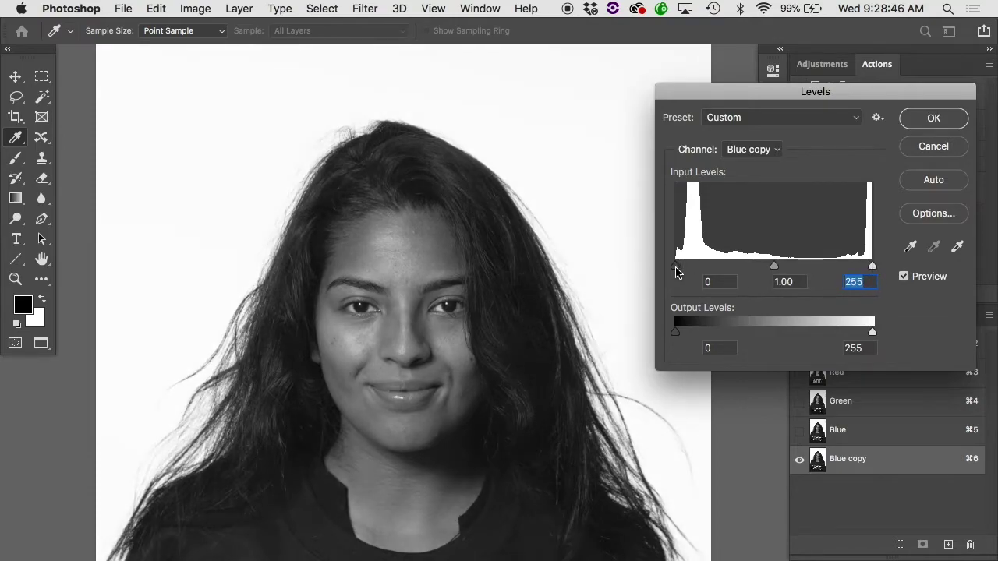
pyautogui.moveTo(677, 270); pyautogui.dragTo(710, 269)
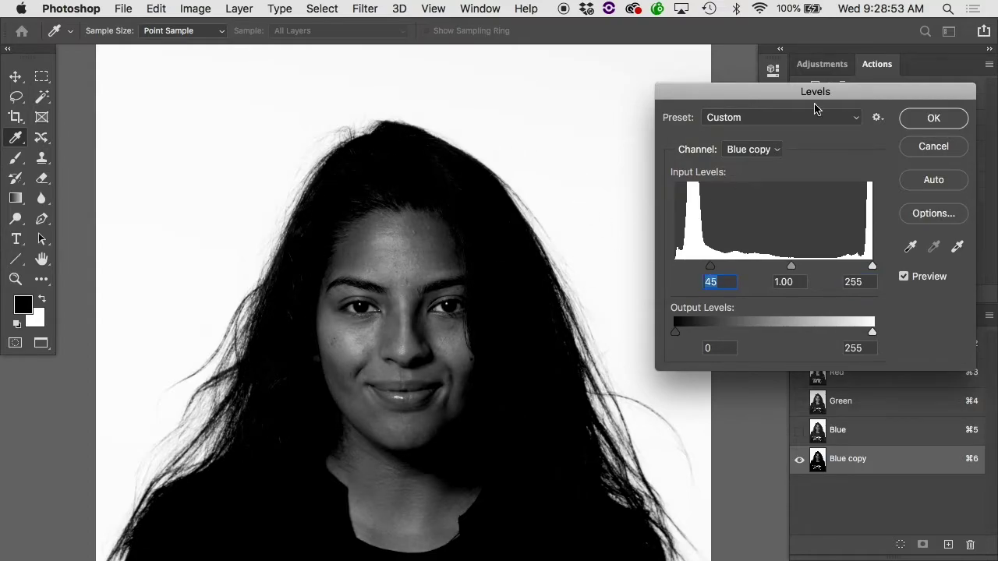
pyautogui.click(933, 117)
# Paint the woman's face, neck and sweater solid black in the Blue copy channel with the Brush tool
pyautogui.press('b')
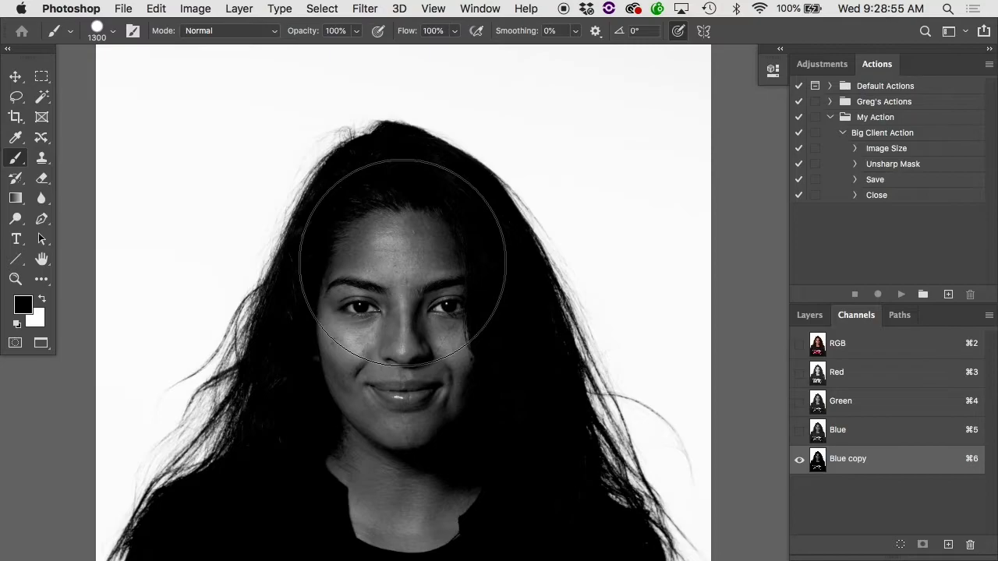
pyautogui.moveTo(401, 262)
pyautogui.mouseDown()
pyautogui.moveTo(395, 404)
pyautogui.moveTo(407, 457)
pyautogui.mouseUp()
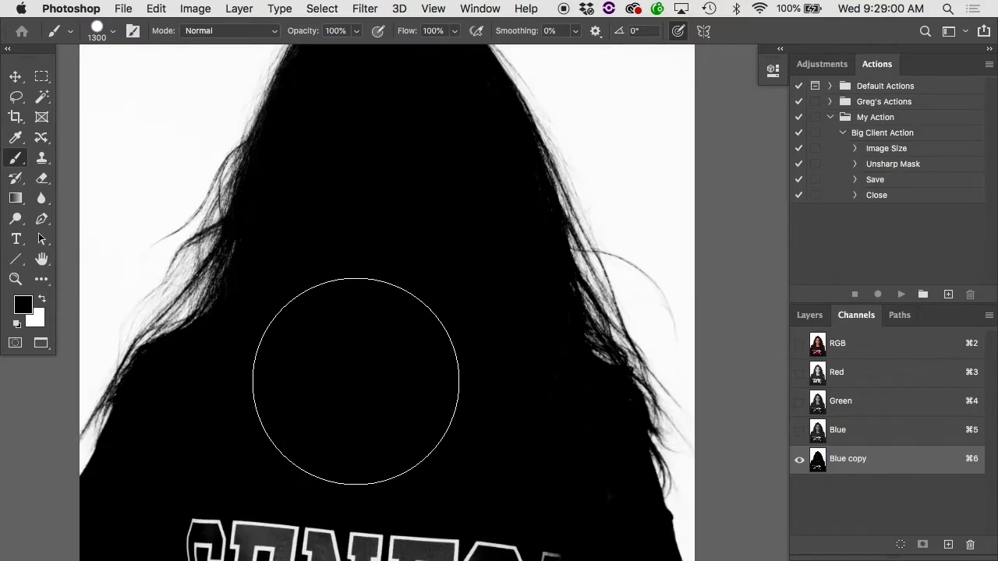
pyautogui.scroll(-3, 380, 371)
pyautogui.moveTo(378, 372)
pyautogui.mouseDown()
pyautogui.moveTo(459, 452)
pyautogui.moveTo(312, 420)
pyautogui.moveTo(189, 457)
pyautogui.mouseUp()
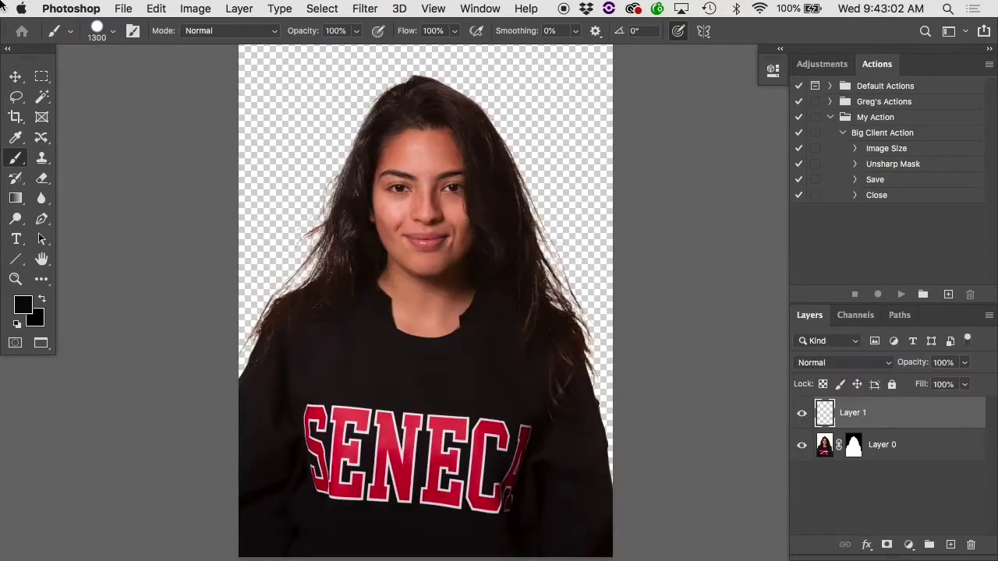
# Fill Layer 1 with 50% Gray and place it beneath the masked Layer 0
pyautogui.click(165, 8)
pyautogui.click(187, 259)
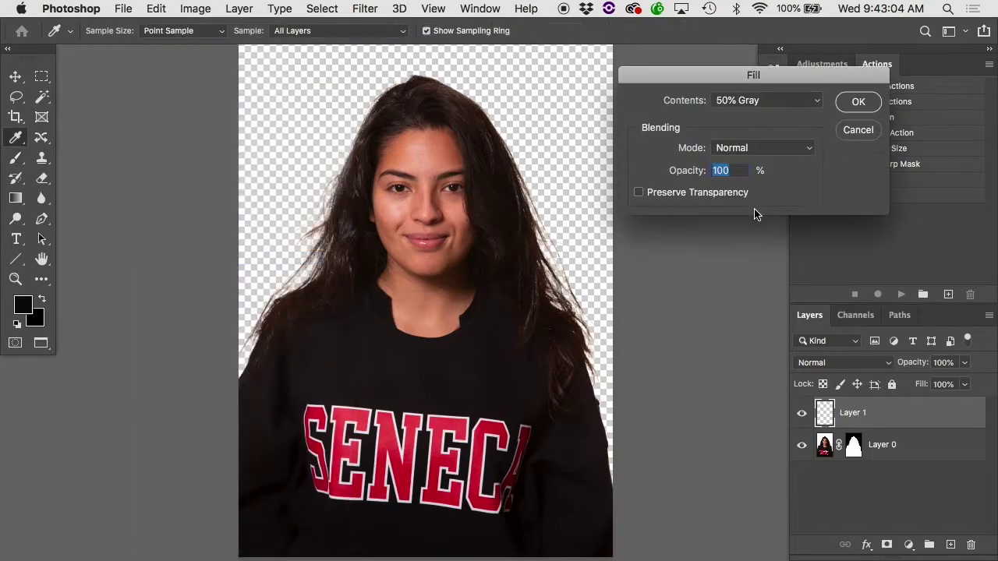
pyautogui.click(858, 103)
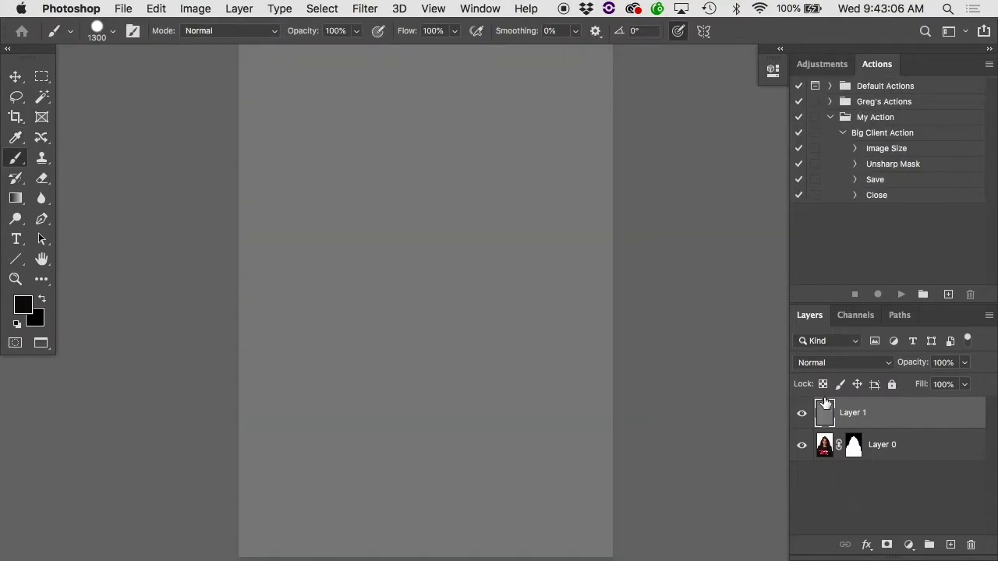
pyautogui.moveTo(825, 402); pyautogui.dragTo(825, 460)
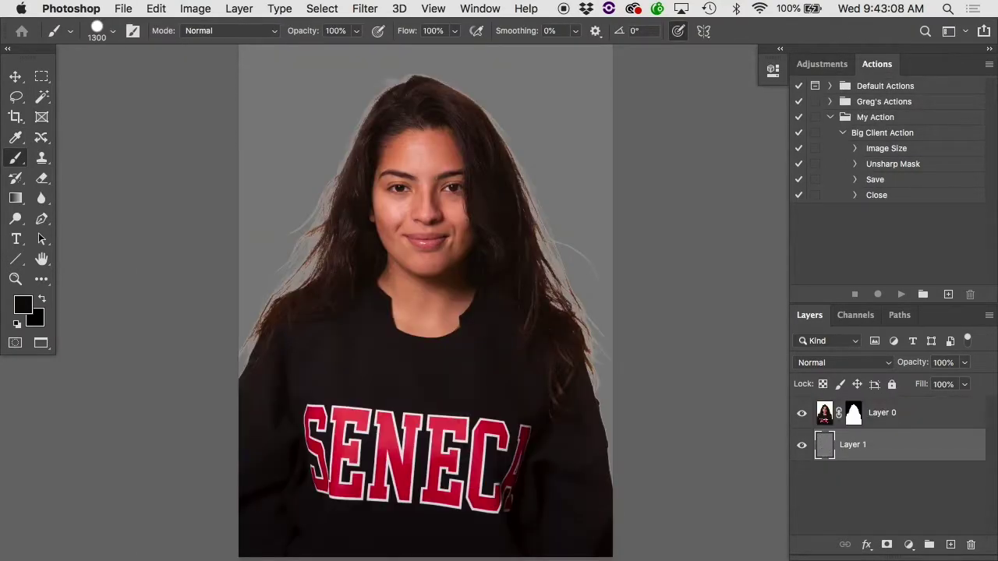
# Examine the edges of the cut-out hair closely against the gray background
pyautogui.click(416, 171)
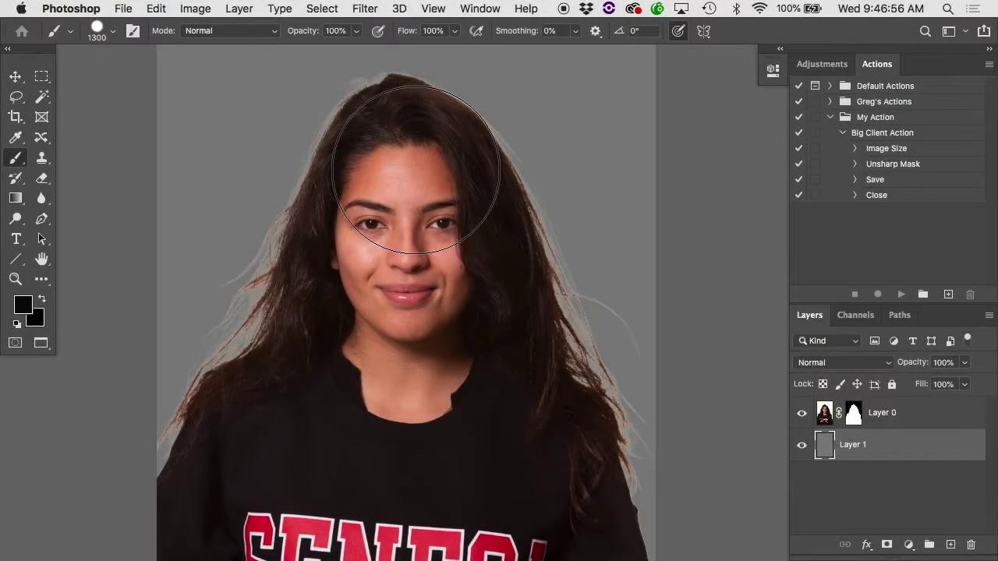
pyautogui.click(322, 167)
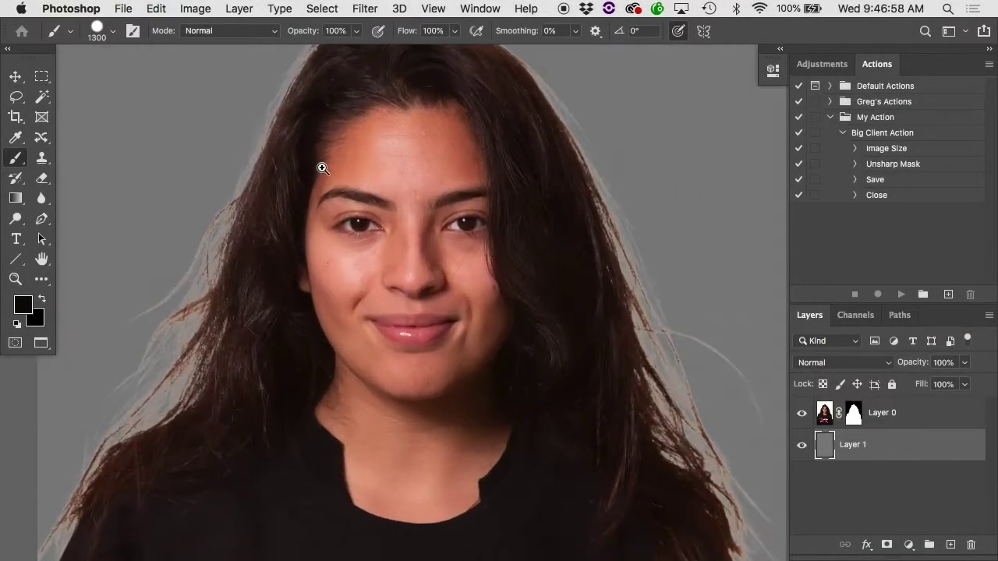
pyautogui.scroll(5, 322, 168)
pyautogui.hscroll(-3, 322, 167)
pyautogui.press('space')
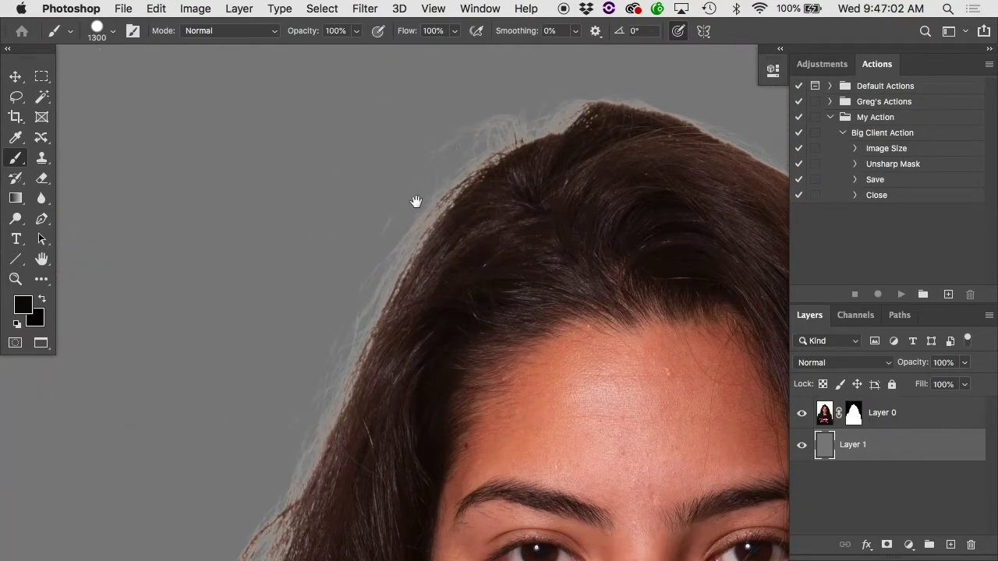
pyautogui.press('super+plus')
pyautogui.press('super+plus')
pyautogui.press('super+plus')
pyautogui.press('space')
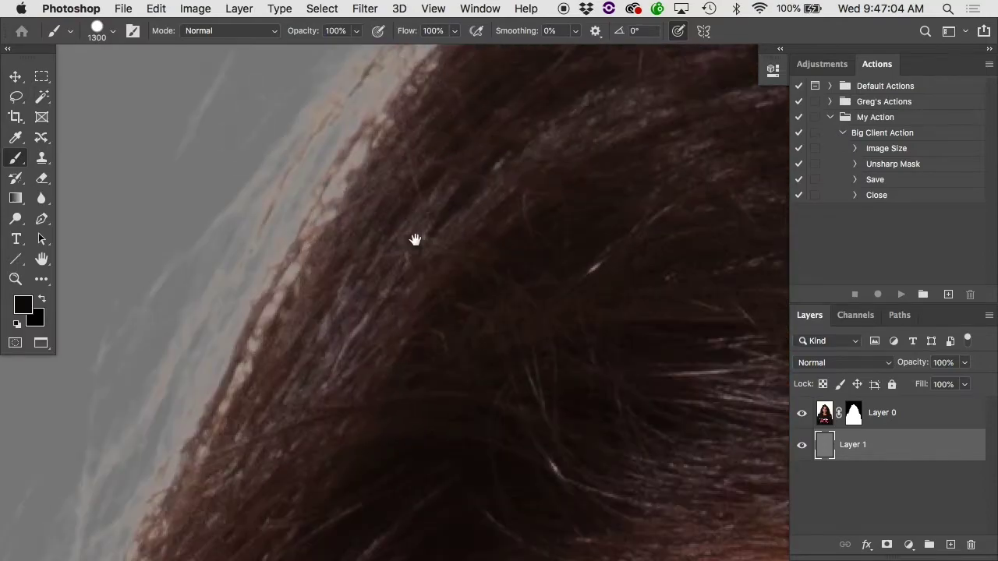
pyautogui.scroll(3, 416, 241)
pyautogui.scroll(-5, 415, 239)
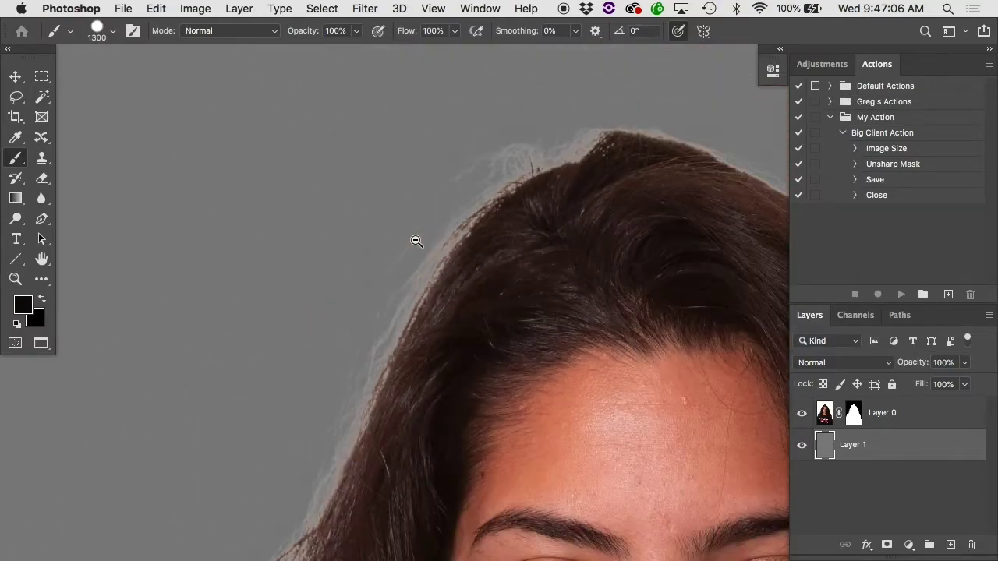
# Disable the layer mask on Layer 0, comparing the portrait with and without it
pyautogui.click(823, 417)
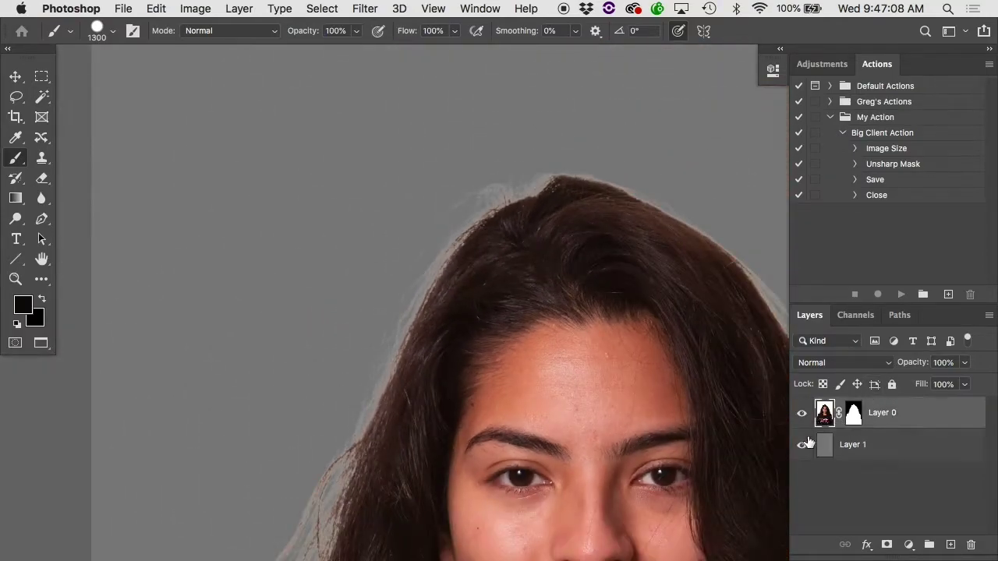
pyautogui.keyDown('shift'); pyautogui.click(855, 414); pyautogui.keyUp('shift')
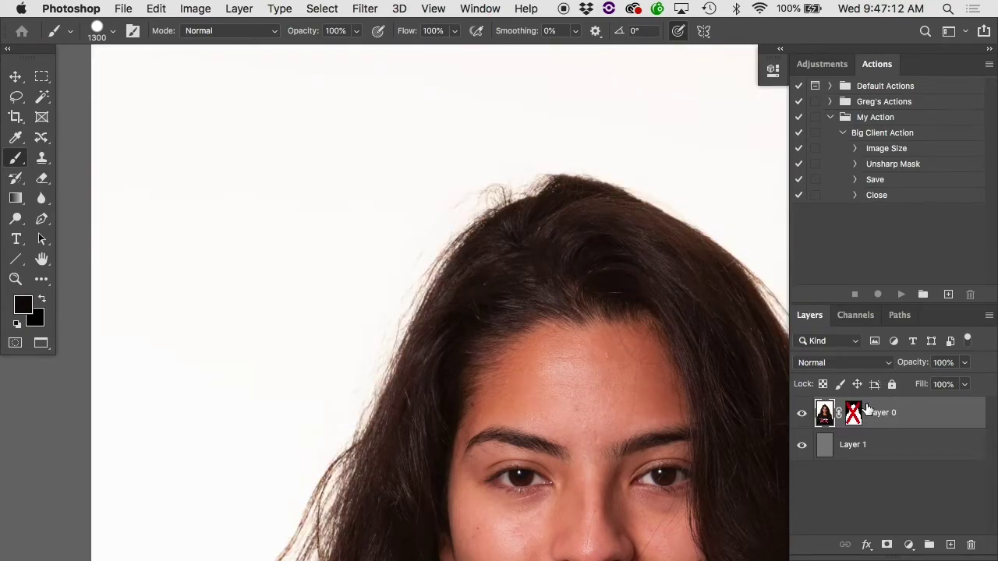
pyautogui.keyDown('shift'); pyautogui.click(854, 414); pyautogui.keyUp('shift')
pyautogui.keyDown('shift'); pyautogui.click(854, 414); pyautogui.keyUp('shift')
# Duplicate Layer 0 together with its disabled mask and hide the original layer
pyautogui.moveTo(829, 412); pyautogui.dragTo(950, 544)
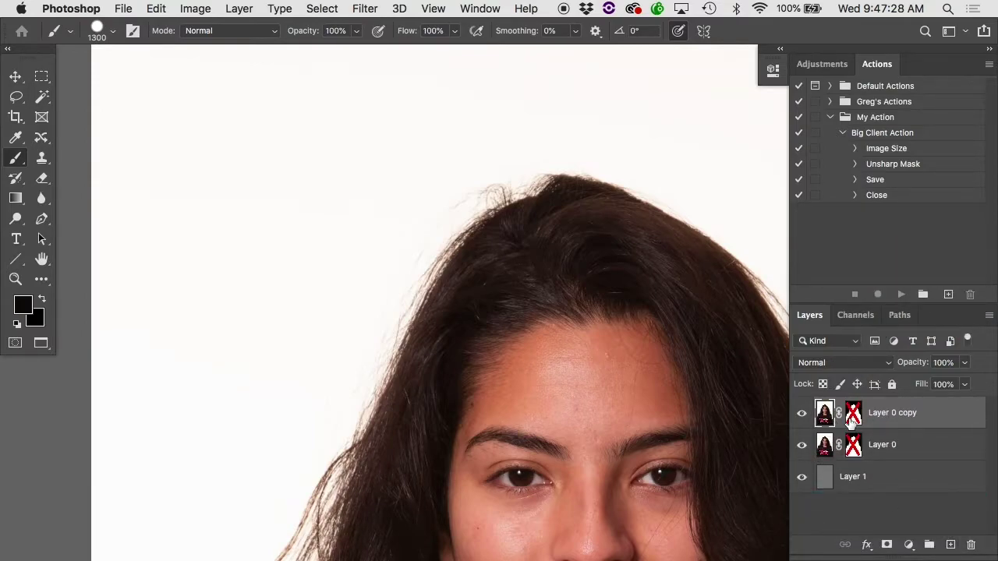
pyautogui.click(803, 445)
# Switch to the Burn tool and reduce its brush size to 200
pyautogui.press('o')
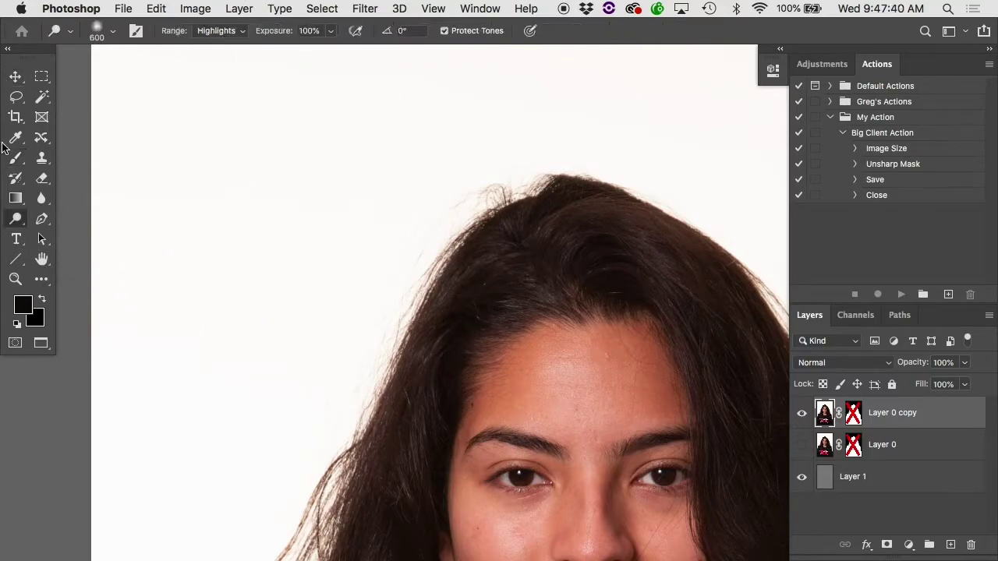
pyautogui.click(15, 218)
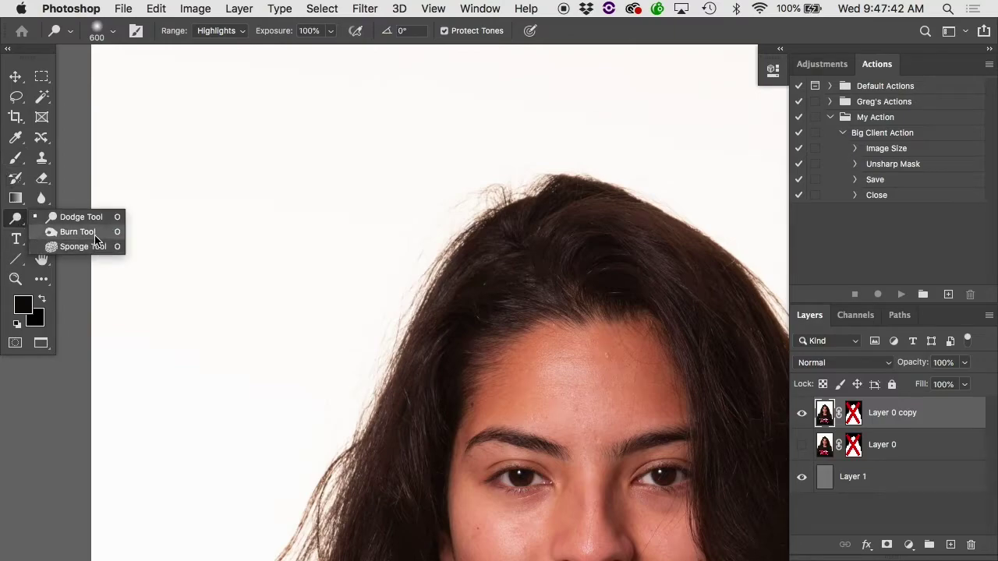
pyautogui.click(78, 231)
pyautogui.press('[')
pyautogui.press('[')
pyautogui.press('[')
pyautogui.press('[')
pyautogui.press('[')
pyautogui.press('[')
pyautogui.press('[')
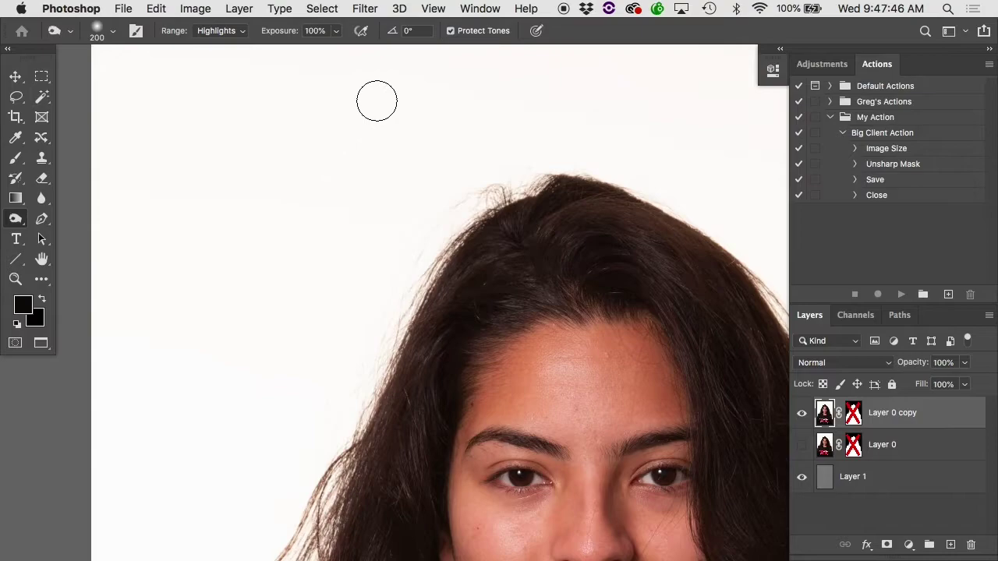
# Try burning the highlights of the white background and hair edge on Layer 0 copy
pyautogui.moveTo(376, 101)
pyautogui.mouseDown()
pyautogui.moveTo(247, 292)
pyautogui.moveTo(382, 149)
pyautogui.moveTo(379, 189)
pyautogui.moveTo(343, 261)
pyautogui.moveTo(461, 169)
pyautogui.moveTo(399, 250)
pyautogui.moveTo(474, 194)
pyautogui.mouseUp()
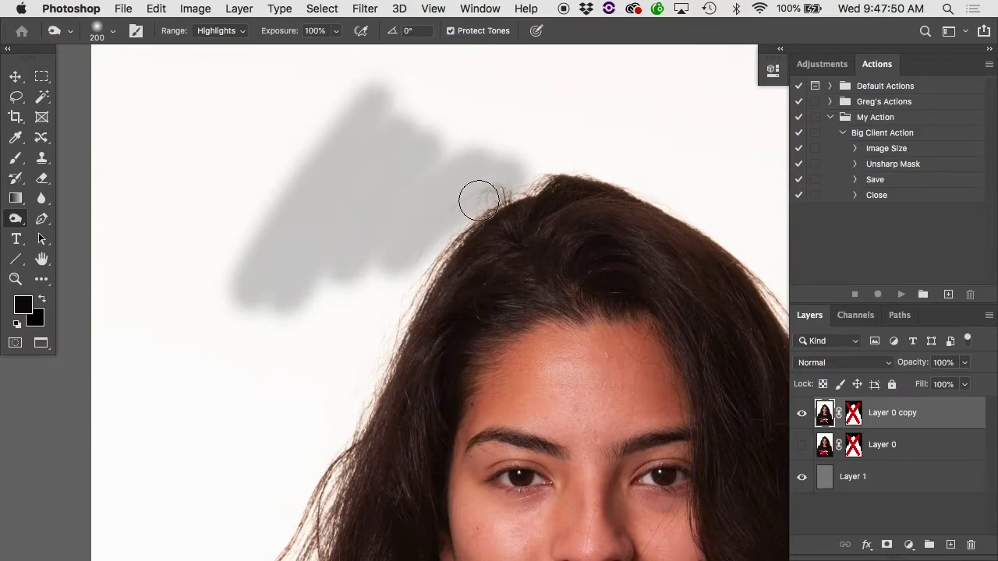
pyautogui.keyDown('super'); pyautogui.click(429, 256); pyautogui.keyUp('super')
pyautogui.keyDown('super'); pyautogui.click(428, 255); pyautogui.keyUp('super')
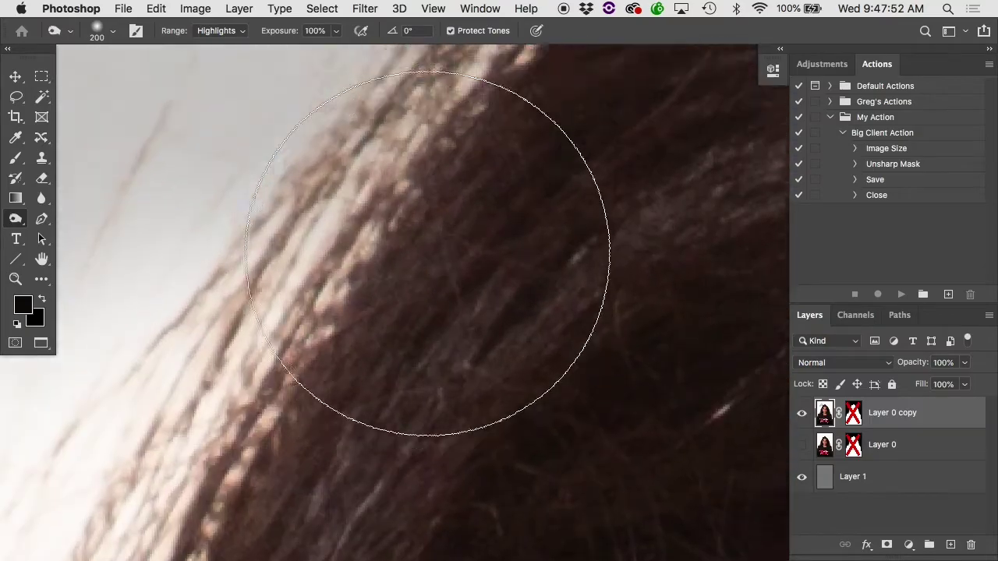
pyautogui.scroll(5, 428, 254)
pyautogui.press('super+z')
pyautogui.moveTo(213, 160)
pyautogui.mouseDown()
pyautogui.moveTo(187, 243)
pyautogui.moveTo(368, 103)
pyautogui.moveTo(280, 262)
pyautogui.moveTo(538, 76)
pyautogui.moveTo(455, 206)
pyautogui.moveTo(501, 198)
pyautogui.moveTo(577, 150)
pyautogui.moveTo(460, 293)
pyautogui.mouseUp()
pyautogui.press('super+z')
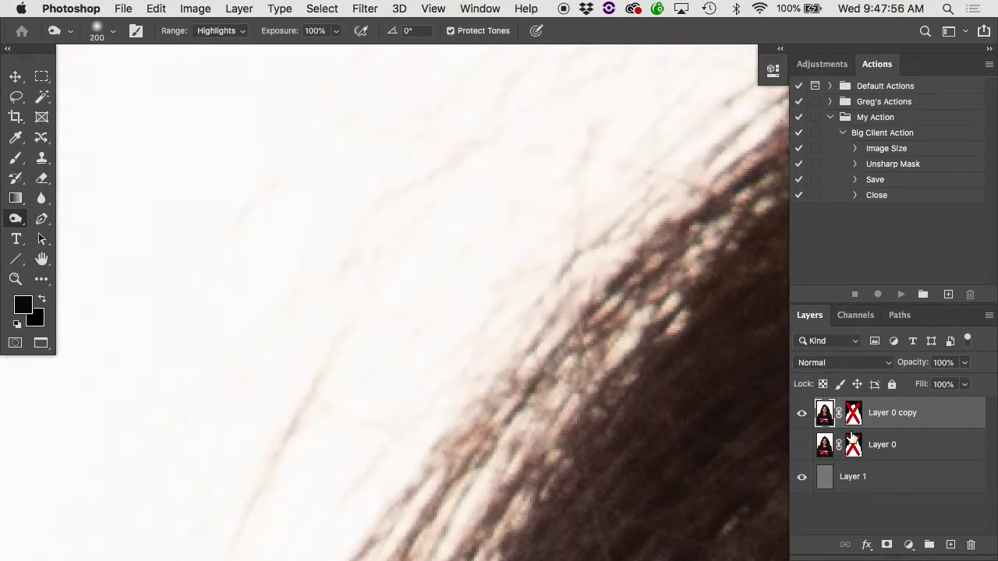
# Re-enable the layer mask on Layer 0 copy
pyautogui.keyDown('shift'); pyautogui.click(854, 415); pyautogui.keyUp('shift')
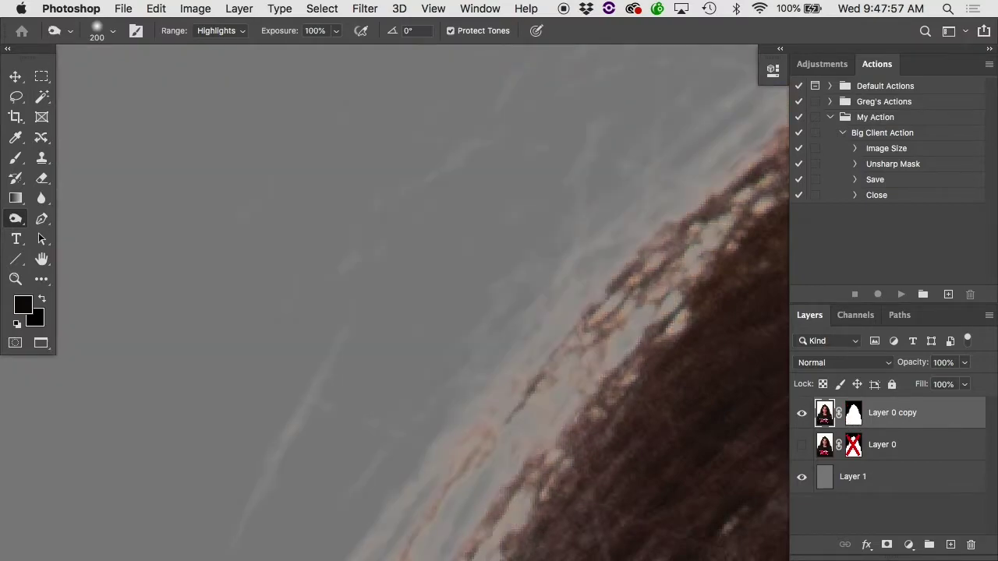
# Burn the light fringe along the upper hair edge on Layer 0 copy, keeping the range at Highlights
pyautogui.keyDown('alt'); pyautogui.click(446, 199); pyautogui.keyUp('alt')
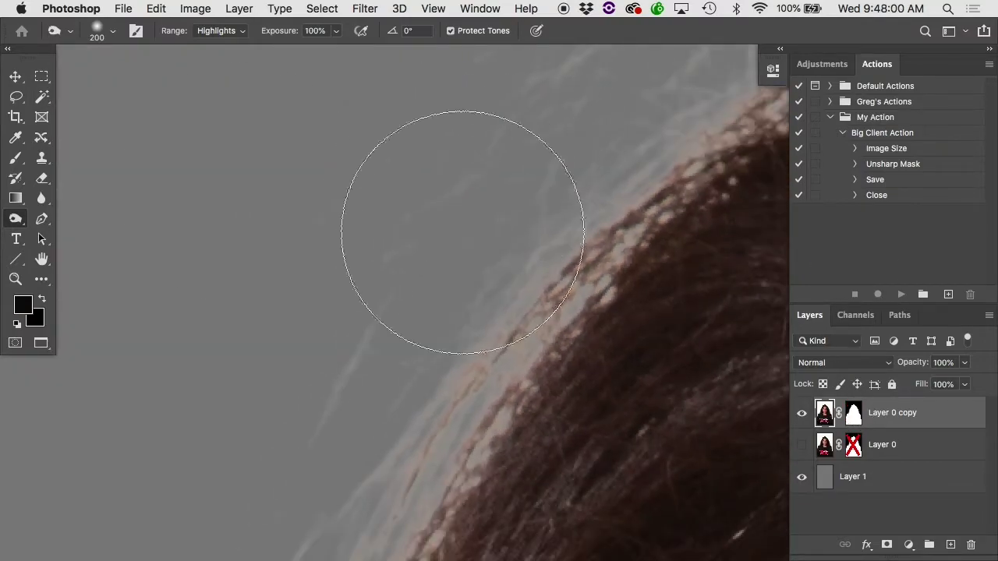
pyautogui.keyDown('super'); pyautogui.click(460, 223); pyautogui.keyUp('super')
pyautogui.click(229, 31)
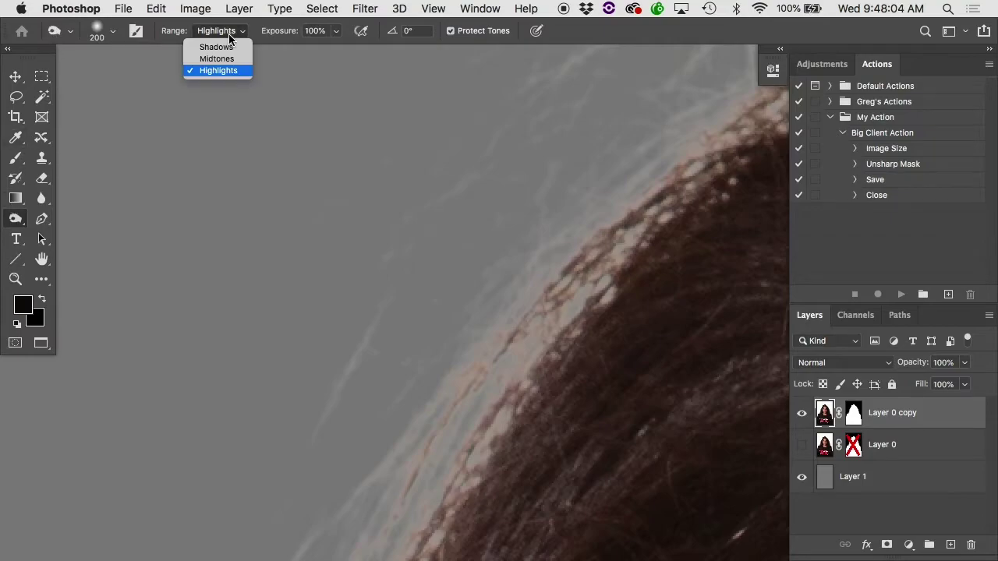
pyautogui.click(231, 31)
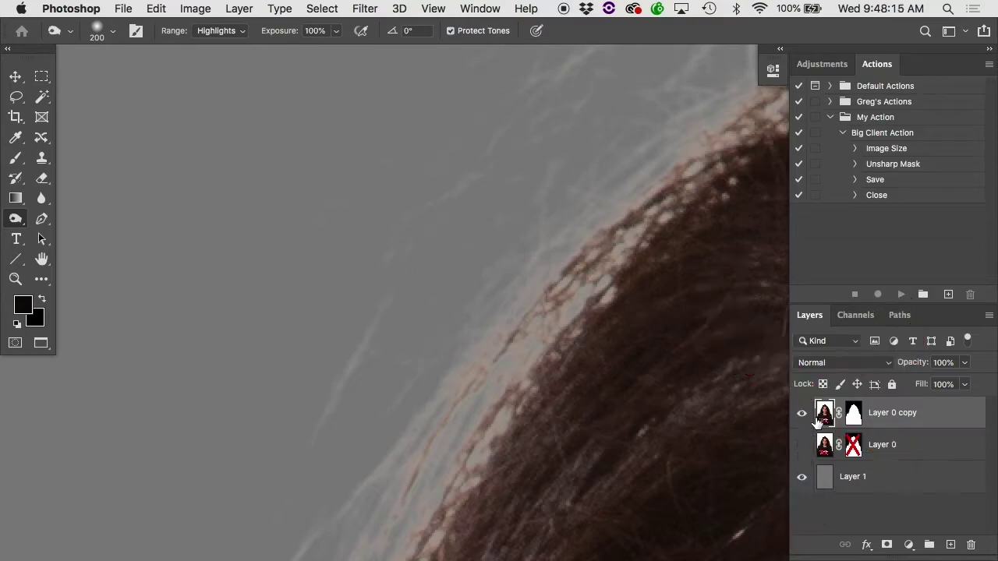
pyautogui.moveTo(499, 257)
pyautogui.mouseDown()
pyautogui.moveTo(342, 416)
pyautogui.moveTo(424, 245)
pyautogui.moveTo(601, 91)
pyautogui.moveTo(321, 500)
pyautogui.moveTo(545, 414)
pyautogui.mouseUp()
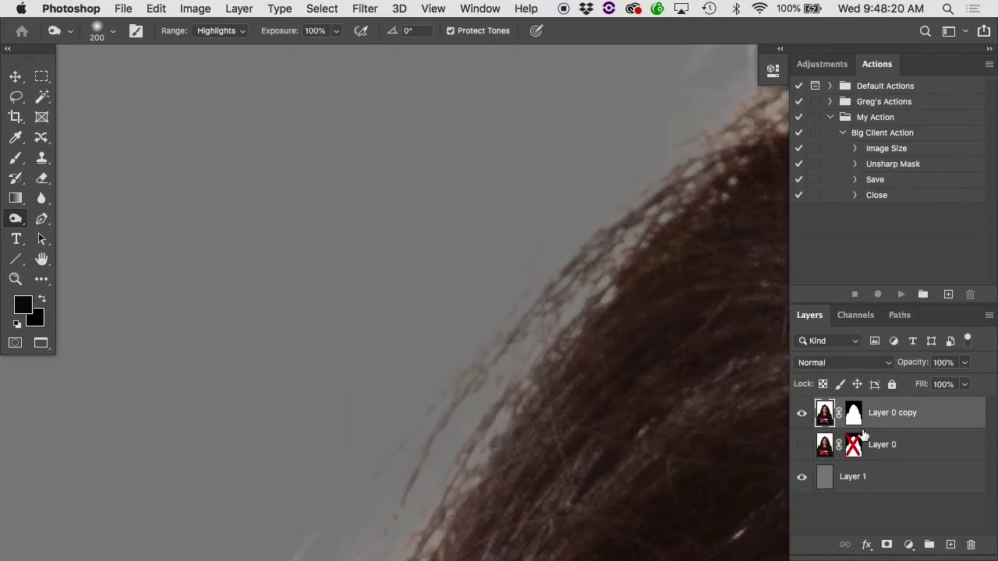
# Disable the mask on Layer 0 copy to examine the fine strands at the hair edge, and undo the change
pyautogui.keyDown('shift'); pyautogui.click(855, 421); pyautogui.keyUp('shift')
pyautogui.moveTo(546, 258); pyautogui.dragTo(620, 182)
pyautogui.moveTo(522, 366); pyautogui.dragTo(522, 361)
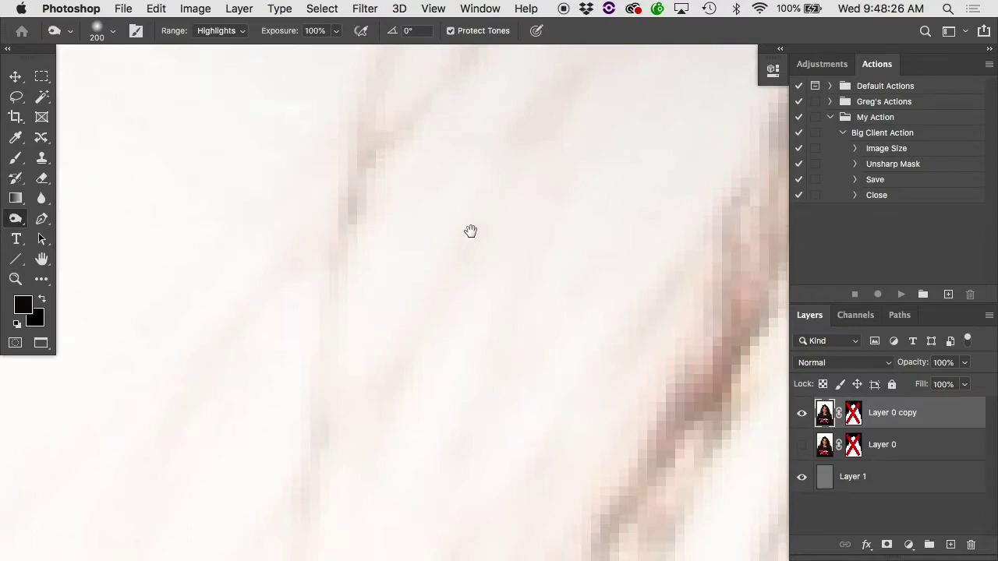
pyautogui.moveTo(469, 217)
pyautogui.mouseDown()
pyautogui.moveTo(343, 315)
pyautogui.moveTo(498, 170)
pyautogui.mouseUp()
pyautogui.press('super+z')
# Display the mask of Layer 0 copy on its own to examine the hair strands, and return to the image view
pyautogui.keyDown('alt'); pyautogui.click(655, 288); pyautogui.keyUp('alt')
pyautogui.keyDown('alt'); pyautogui.click(656, 287); pyautogui.keyUp('alt')
pyautogui.keyDown('alt'); pyautogui.click(691, 298); pyautogui.keyUp('alt')
pyautogui.keyDown('alt'); pyautogui.click(854, 414); pyautogui.keyUp('alt')
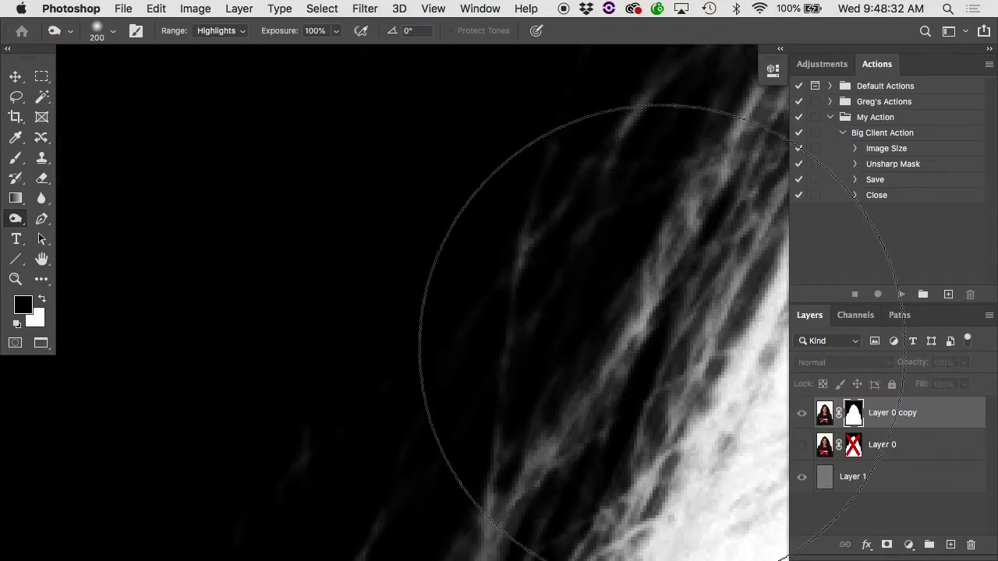
pyautogui.keyDown('alt'); pyautogui.click(855, 417); pyautogui.keyUp('alt')
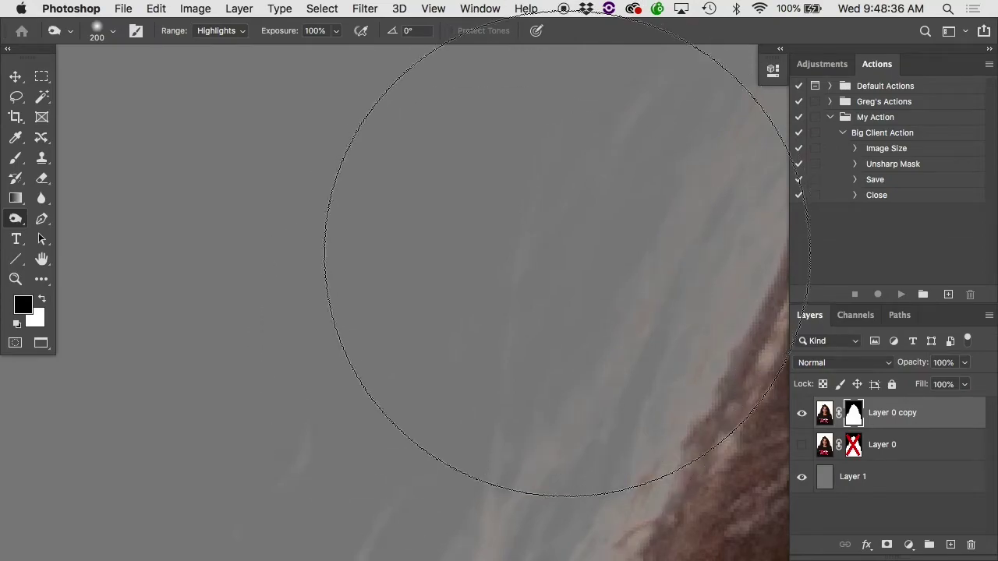
# Make the image of Layer 0 copy the editing target instead of its mask
pyautogui.press('space')
pyautogui.moveTo(593, 428); pyautogui.dragTo(555, 380)
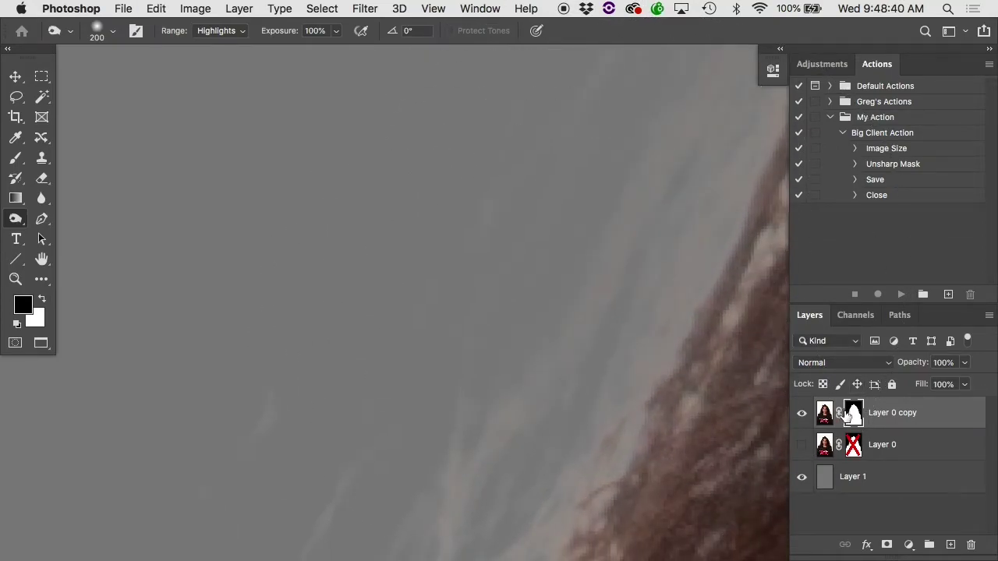
pyautogui.press('super+z')
pyautogui.press('super+shift+z')
pyautogui.click(823, 413)
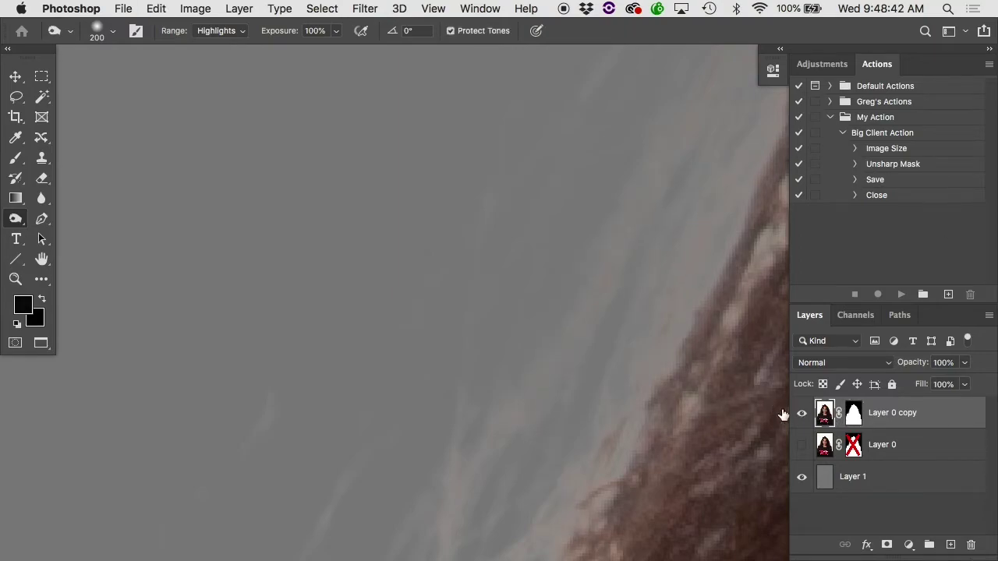
# Lower the Burn exposure to 40% and darken the light fringe around the loose strands at the side of the hair
pyautogui.keyDown('alt'); pyautogui.keyDown('super'); pyautogui.click(502, 339); pyautogui.keyUp('super'); pyautogui.keyUp('alt')
pyautogui.keyDown('alt'); pyautogui.click(502, 339); pyautogui.keyUp('alt')
pyautogui.moveTo(463, 472); pyautogui.dragTo(508, 236)
pyautogui.moveTo(452, 326)
pyautogui.mouseDown()
pyautogui.moveTo(369, 489)
pyautogui.moveTo(459, 314)
pyautogui.moveTo(425, 328)
pyautogui.moveTo(573, 69)
pyautogui.mouseUp()
pyautogui.moveTo(449, 405)
pyautogui.mouseDown()
pyautogui.moveTo(350, 554)
pyautogui.moveTo(370, 494)
pyautogui.moveTo(450, 385)
pyautogui.moveTo(470, 239)
pyautogui.mouseUp()
pyautogui.press('4')
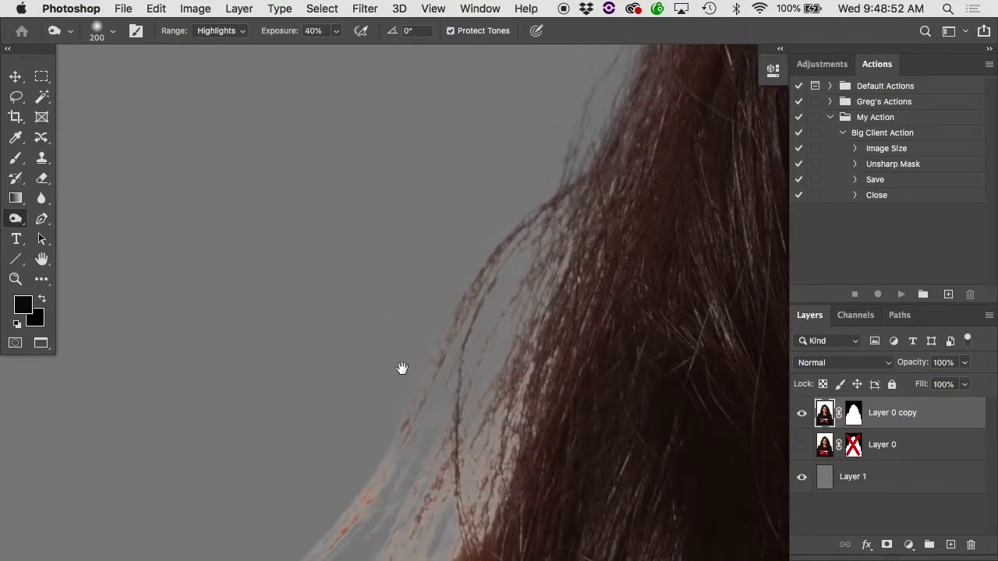
pyautogui.moveTo(401, 368); pyautogui.dragTo(435, 211)
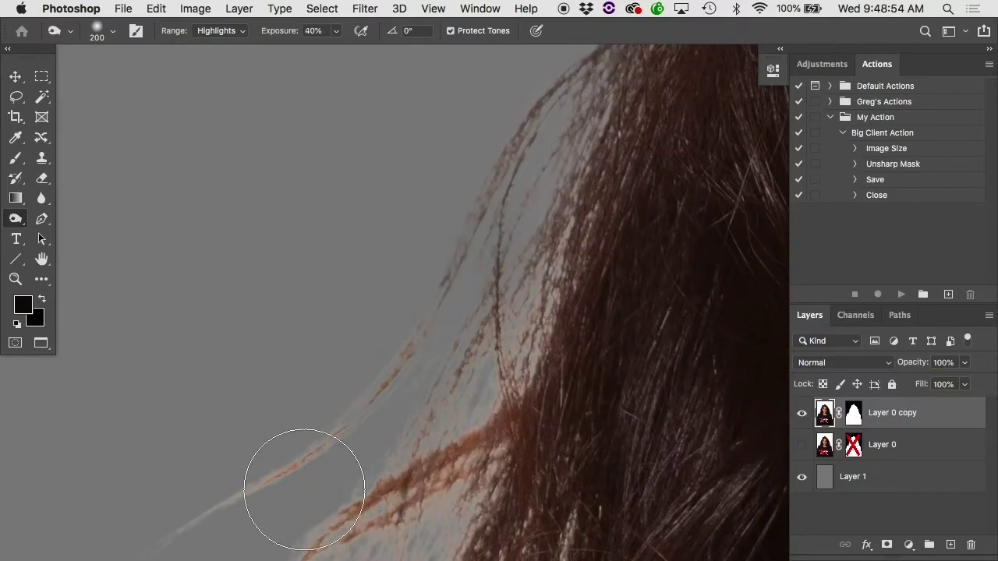
pyautogui.moveTo(304, 490)
pyautogui.mouseDown()
pyautogui.moveTo(528, 183)
pyautogui.moveTo(460, 523)
pyautogui.moveTo(535, 272)
pyautogui.moveTo(307, 560)
pyautogui.mouseUp()
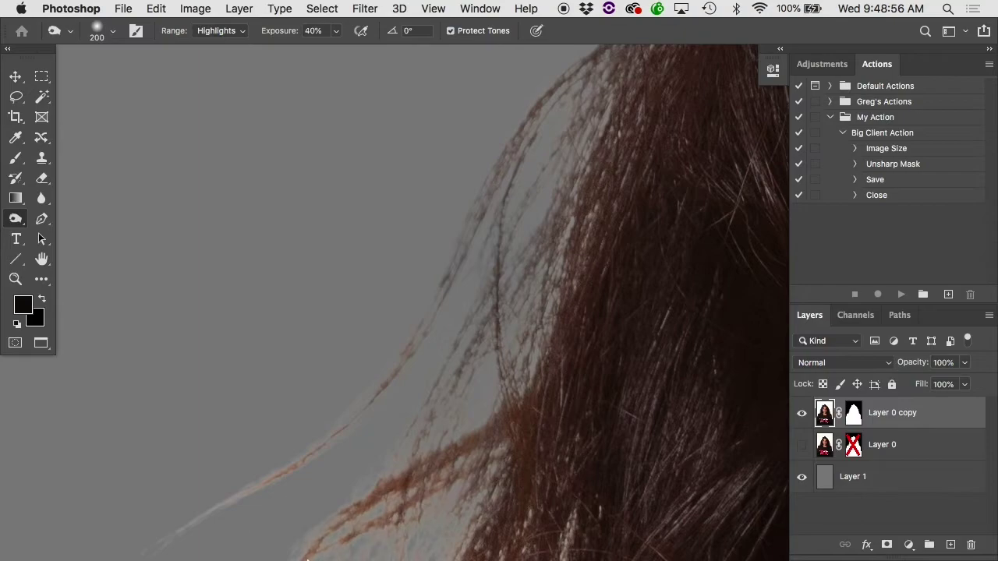
# Burn the light fringe along the outer curling strand and the wavy lock below it
pyautogui.moveTo(109, 557)
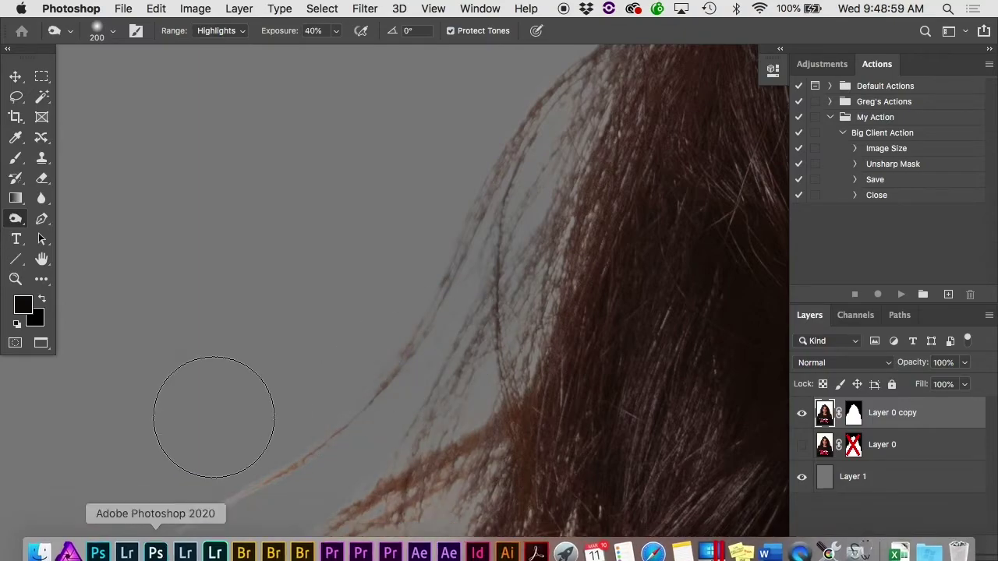
pyautogui.moveTo(269, 377); pyautogui.dragTo(495, 162)
pyautogui.moveTo(535, 220); pyautogui.dragTo(369, 400)
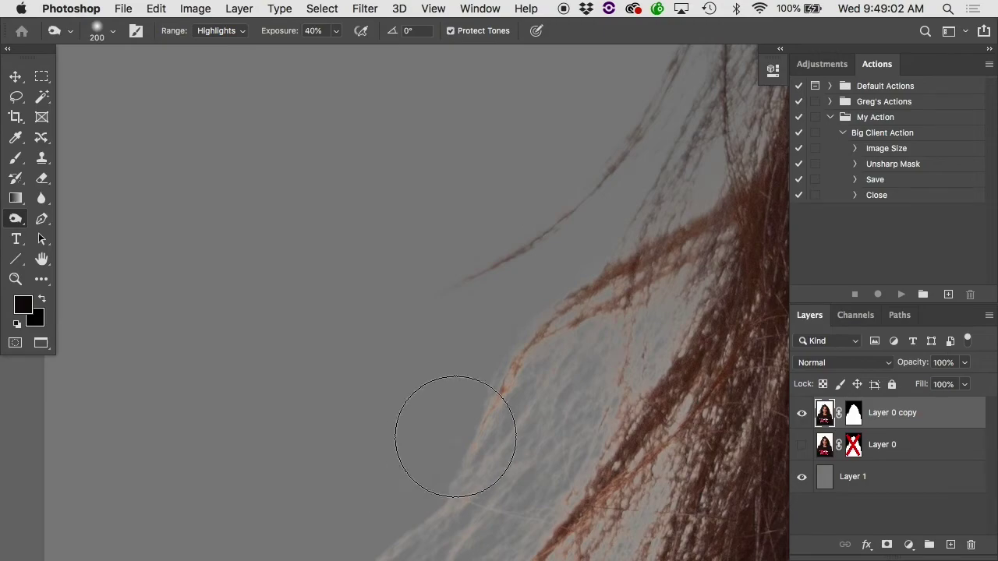